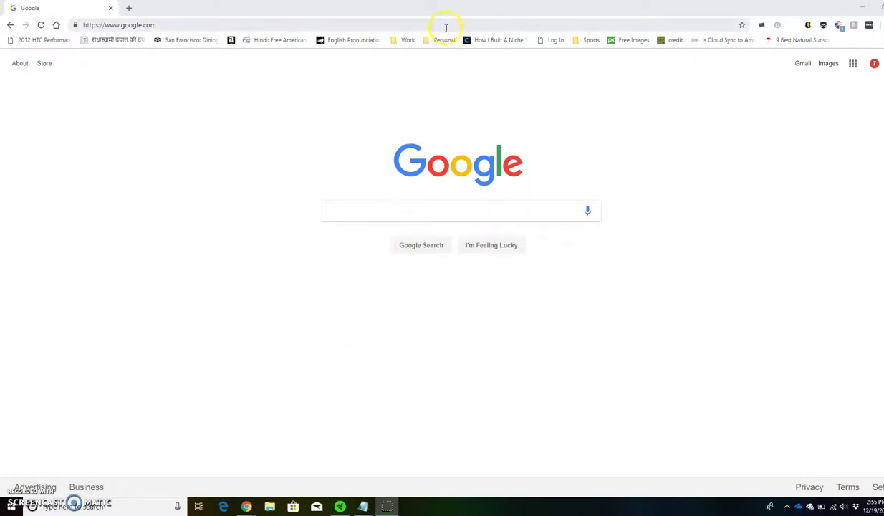
Go to tlauncher.net from the address bar.
{"action": "left_click", "coordinate": [446, 27]}
{"action": "type", "text": "tlaunc"}
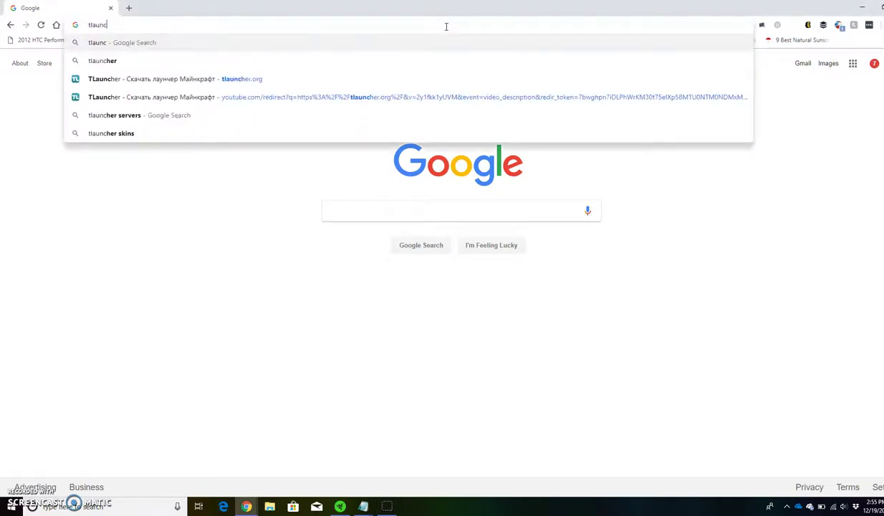
{"action": "type", "text": "her.net"}
{"action": "key", "text": "Return"}
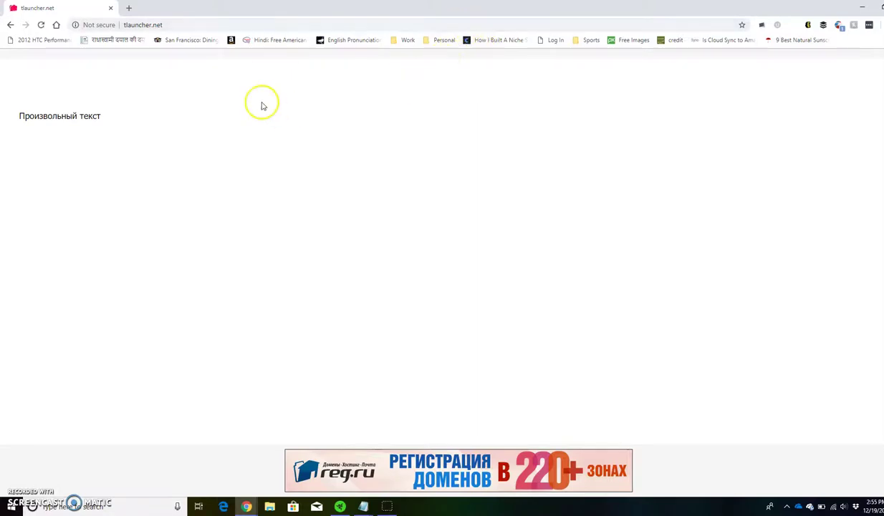
Drop '.net' from the address to run a Google search for 'tlauncher'.
{"action": "double_click", "coordinate": [188, 25]}
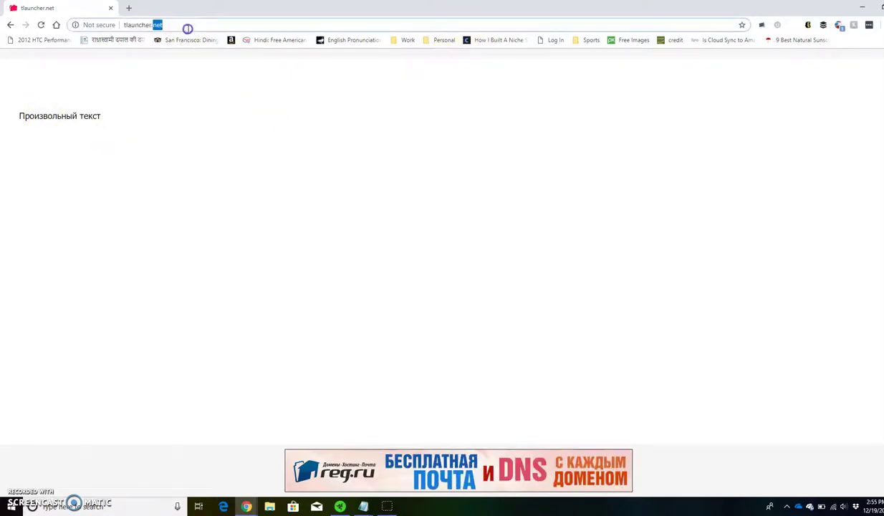
{"action": "key", "text": "BackSpace"}
{"action": "key", "text": "BackSpace"}
{"action": "key", "text": "Return"}
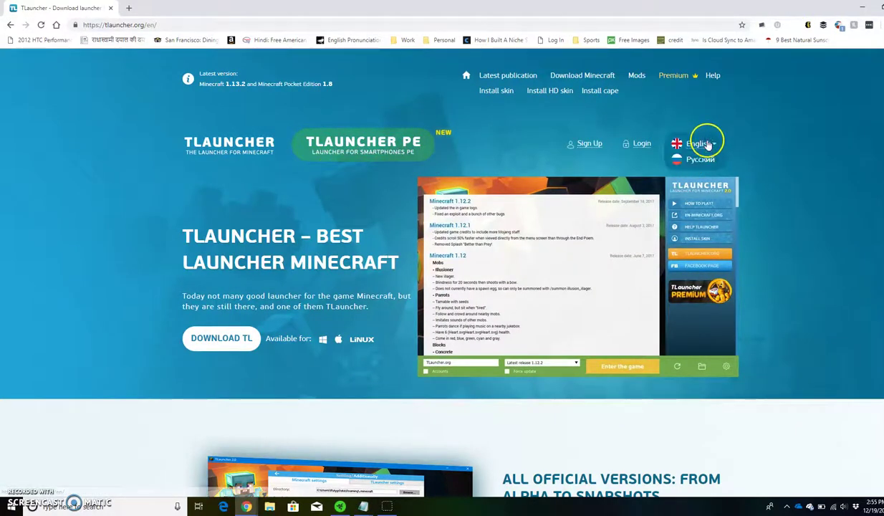
Switch the TLauncher site to Русский and translate the page into English.
{"action": "left_click", "coordinate": [698, 143]}
{"action": "left_click", "coordinate": [700, 159]}
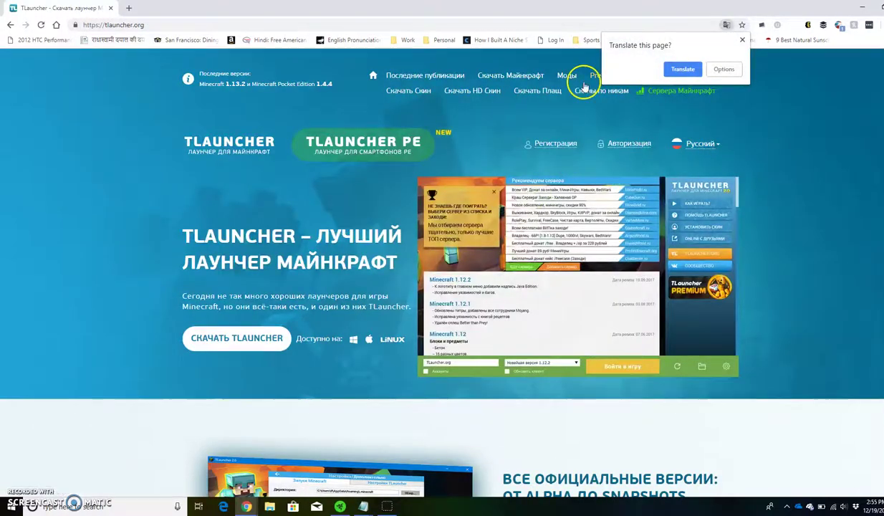
{"action": "left_click", "coordinate": [681, 69]}
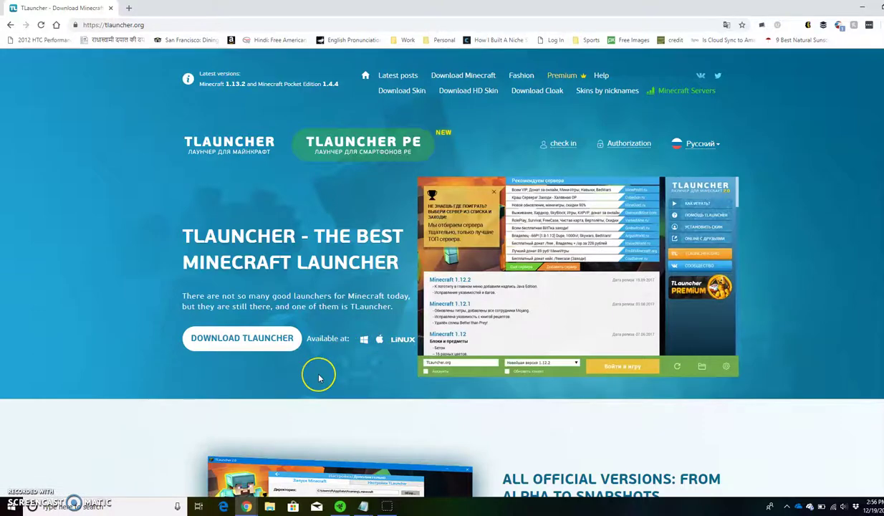
Find the Download TLauncher button to bring up the platform choice.
{"action": "scroll", "coordinate": [317, 372], "scroll_direction": "down", "scroll_amount": 2}
{"action": "scroll", "coordinate": [318, 376], "scroll_direction": "down", "scroll_amount": 10}
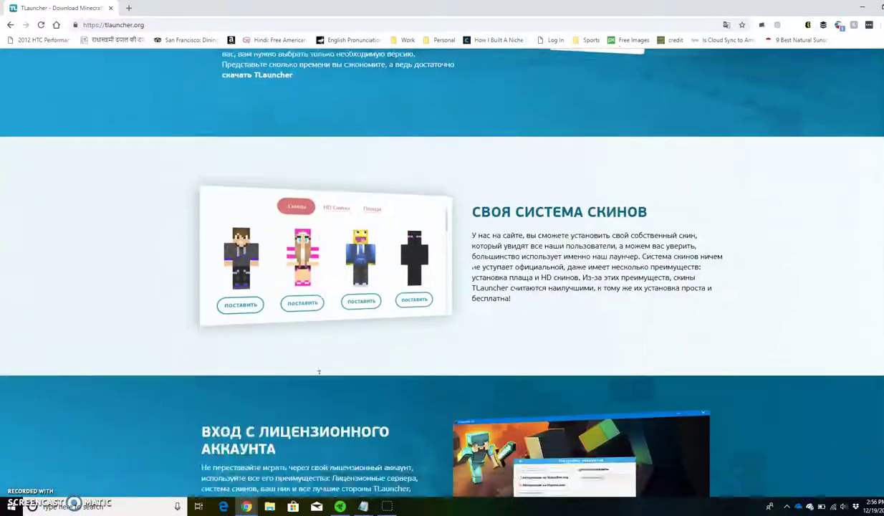
{"action": "scroll", "coordinate": [318, 371], "scroll_direction": "up", "scroll_amount": 12}
{"action": "left_click", "coordinate": [235, 336]}
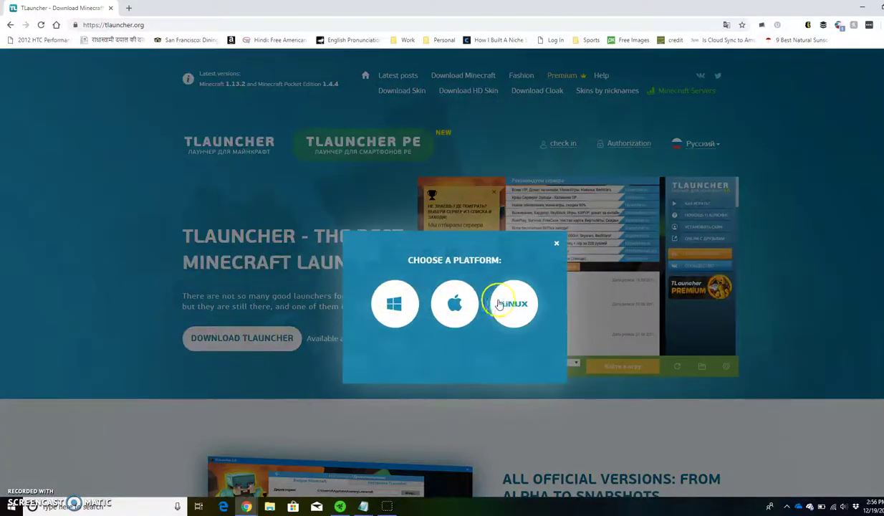
Save the Windows TLauncher 2.48 installer to Downloads, then close the platform popup.
{"action": "left_click", "coordinate": [453, 342]}
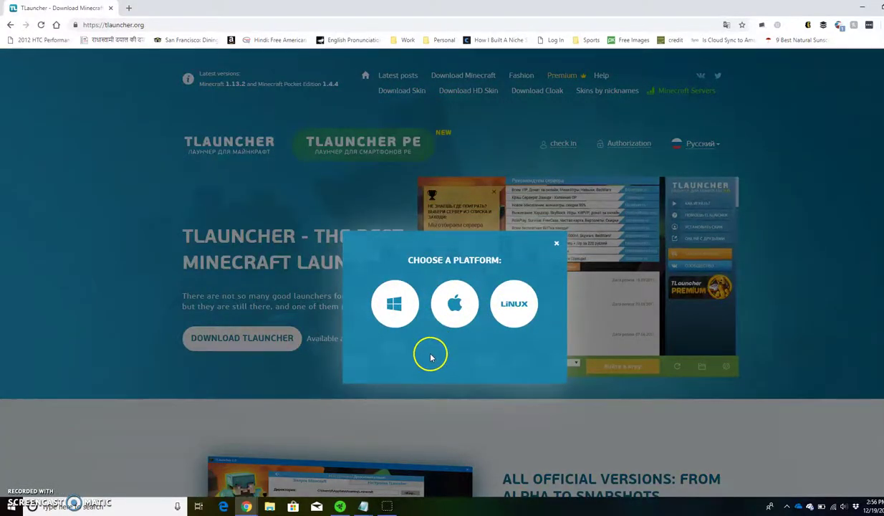
{"action": "left_click", "coordinate": [386, 295]}
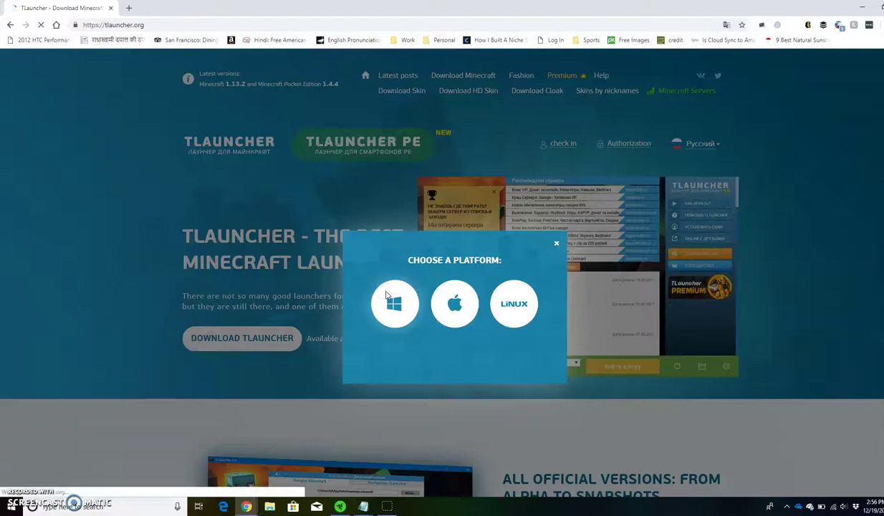
{"action": "left_click", "coordinate": [387, 296]}
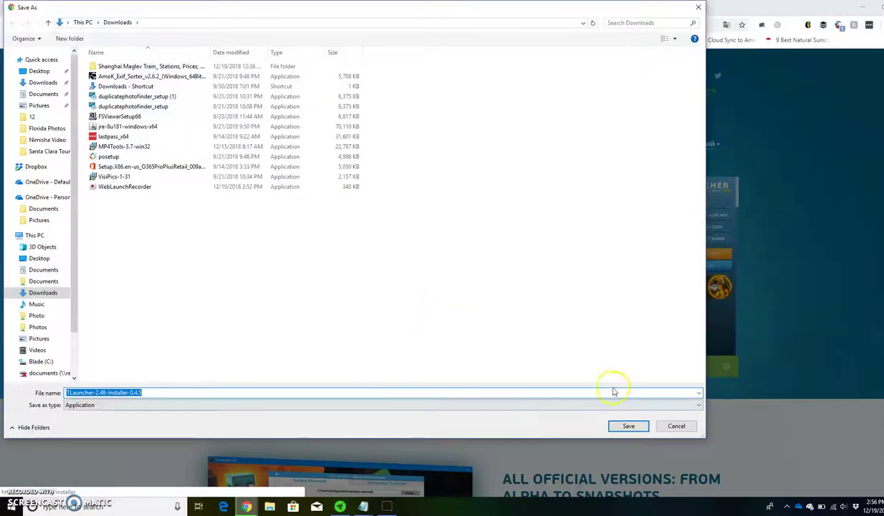
{"action": "left_click", "coordinate": [624, 426]}
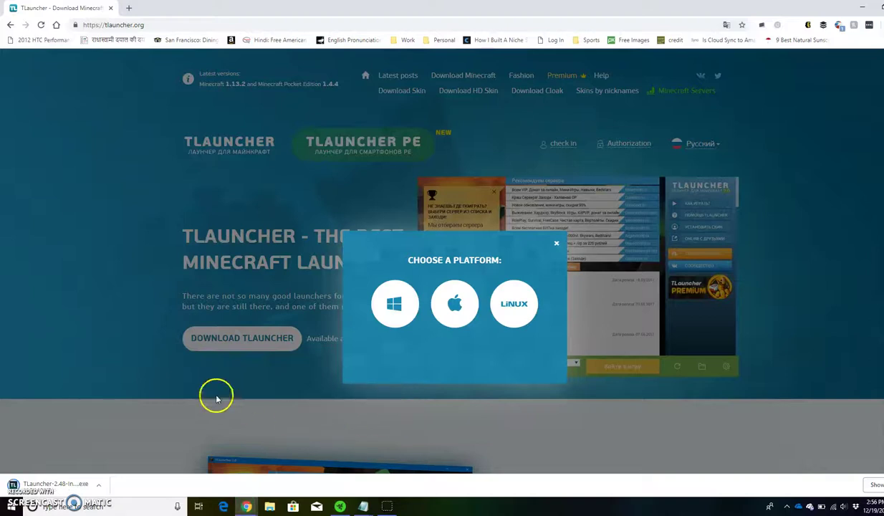
{"action": "left_click", "coordinate": [556, 244]}
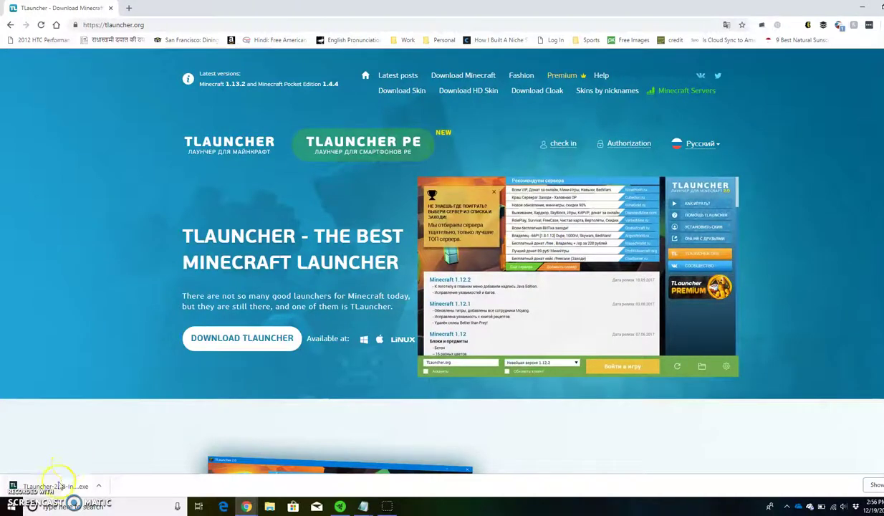
Run the downloaded installer, accept the licence, and continue past the Facebook page screen.
{"action": "left_click", "coordinate": [81, 488]}
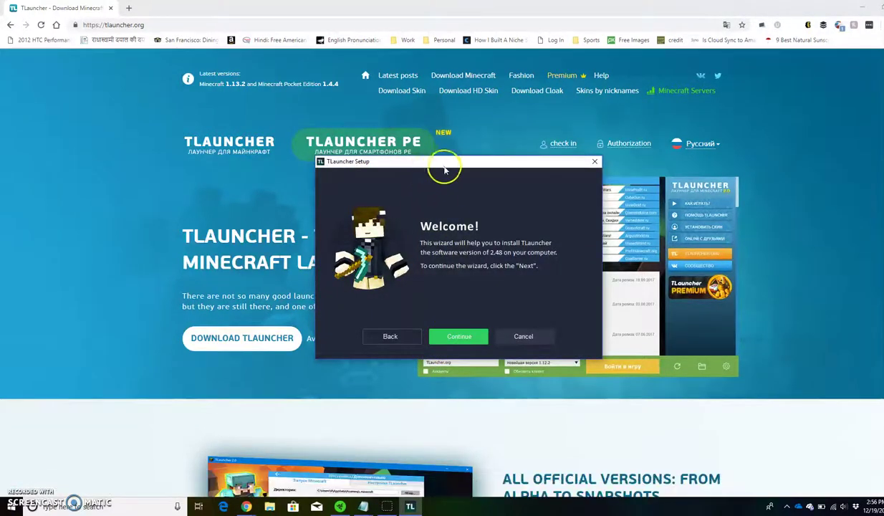
{"action": "left_click", "coordinate": [466, 340]}
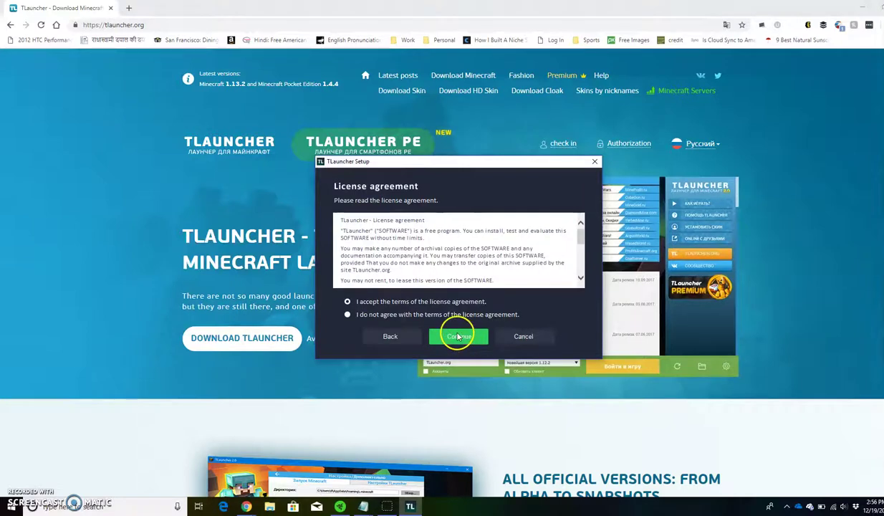
{"action": "left_click", "coordinate": [348, 302]}
{"action": "left_click", "coordinate": [450, 340]}
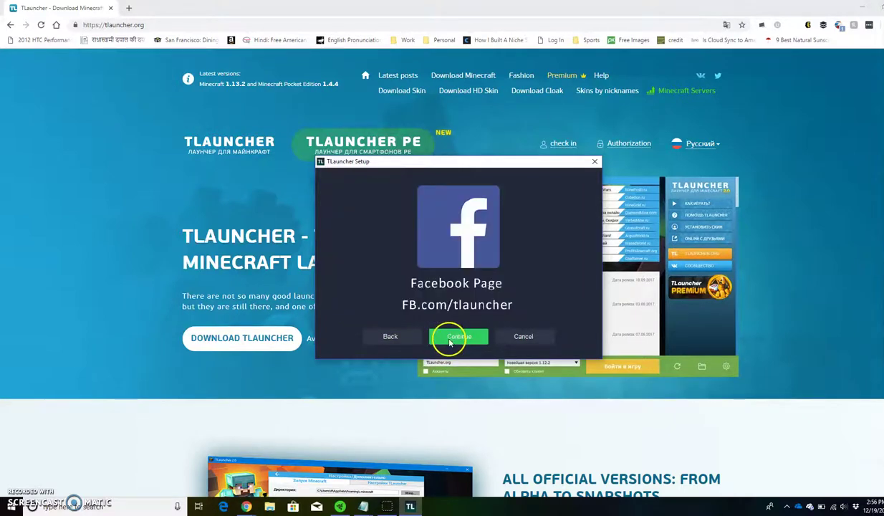
{"action": "left_click", "coordinate": [459, 338]}
{"action": "left_click", "coordinate": [462, 338]}
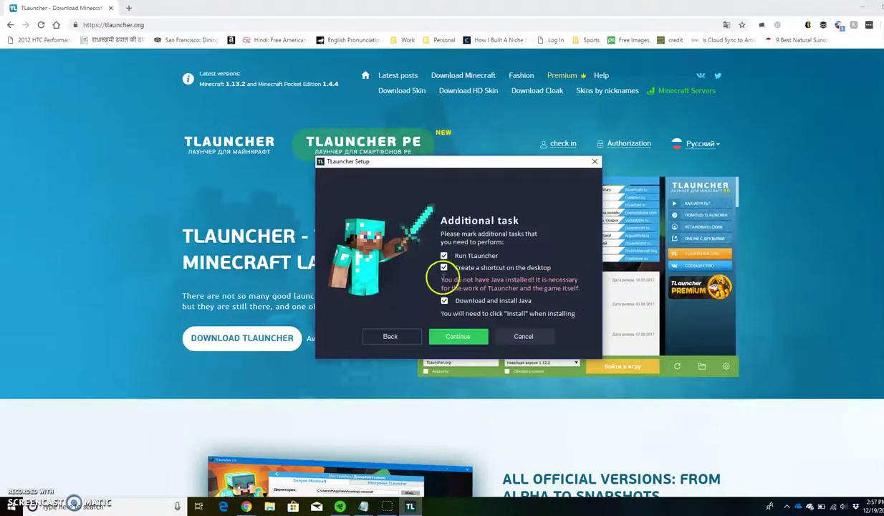
Begin installation with Run TLauncher, desktop shortcut and Java install ticked.
{"action": "left_click", "coordinate": [458, 335]}
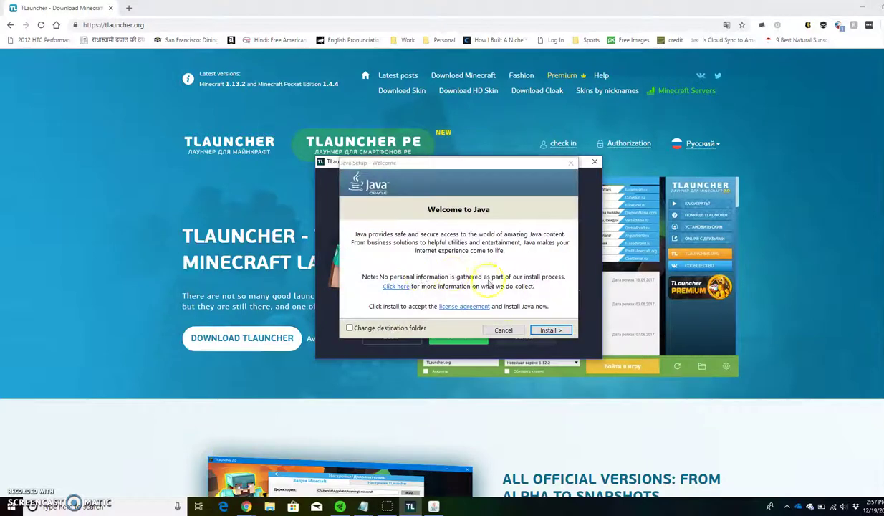
Install Java with default settings, close the success message, and complete TLauncher Setup.
{"action": "left_click", "coordinate": [548, 329]}
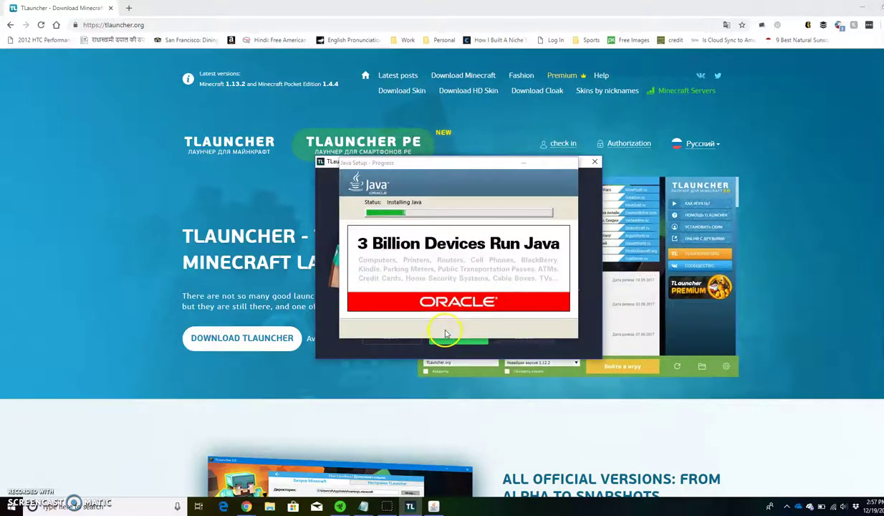
{"action": "left_click", "coordinate": [446, 330]}
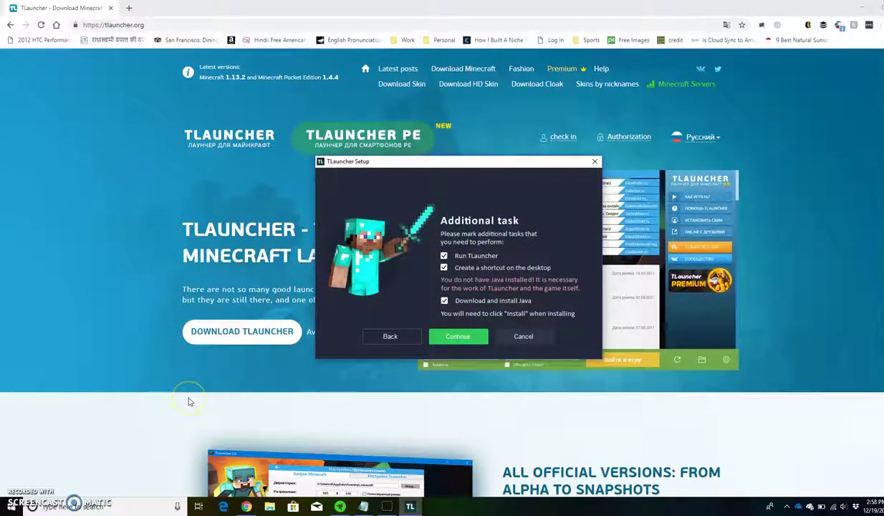
{"action": "scroll", "coordinate": [189, 401], "scroll_direction": "down", "scroll_amount": 2}
{"action": "scroll", "coordinate": [189, 401], "scroll_direction": "up", "scroll_amount": 3}
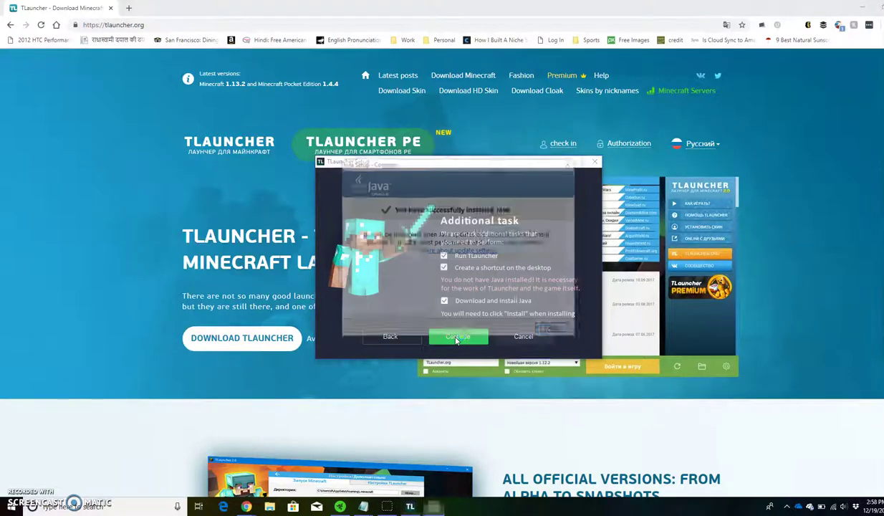
{"action": "left_click", "coordinate": [553, 329]}
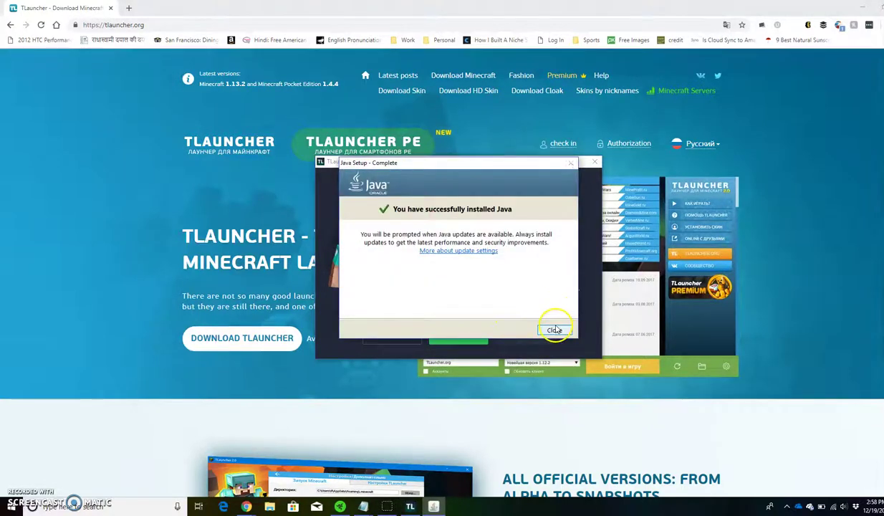
{"action": "left_click", "coordinate": [458, 336]}
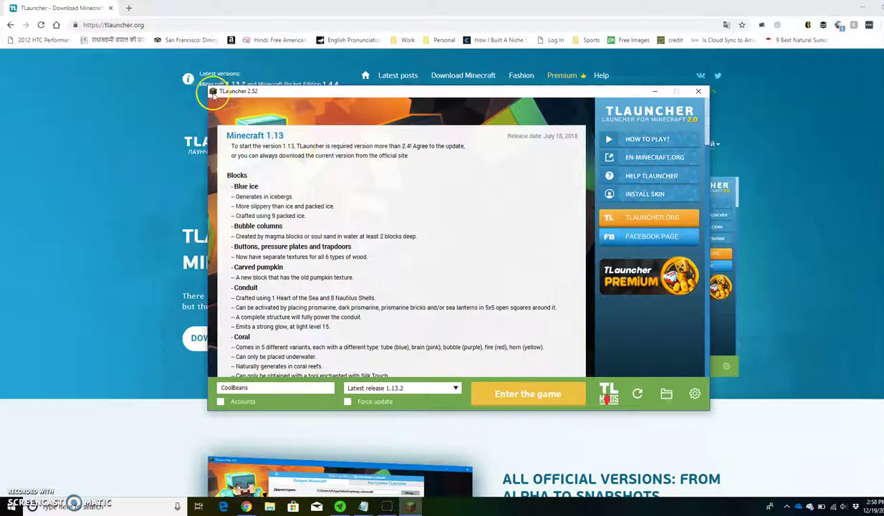
Enter the game with 'Latest release 1.13.2' selected in TLauncher.
{"action": "left_click", "coordinate": [232, 350]}
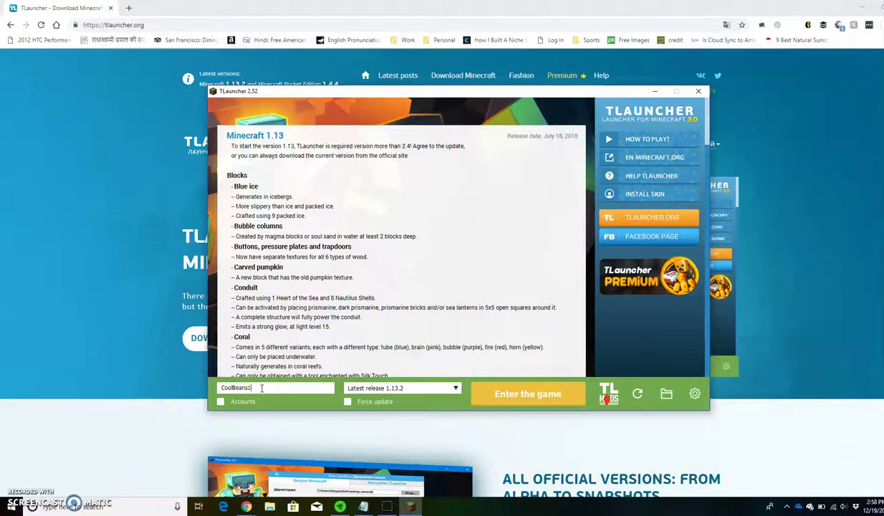
{"action": "left_click", "coordinate": [528, 394]}
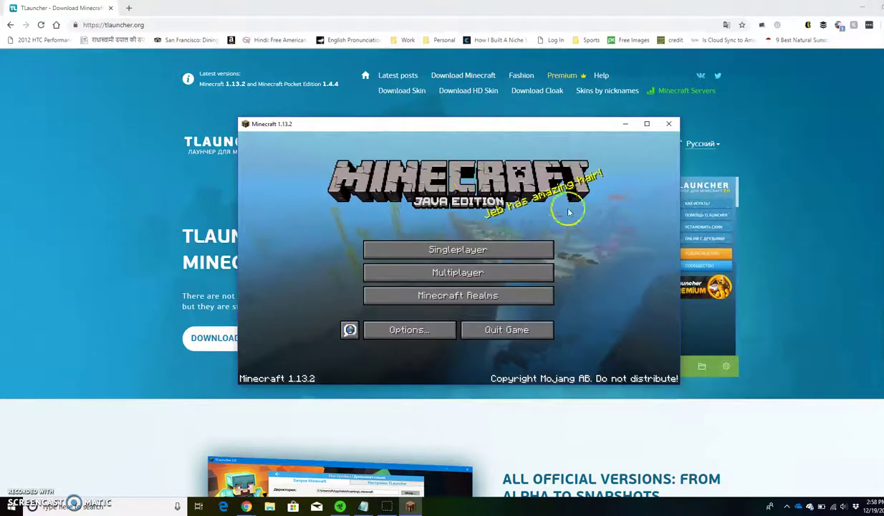
Maximize Minecraft and start a new world from the Singleplayer list.
{"action": "left_click", "coordinate": [646, 123]}
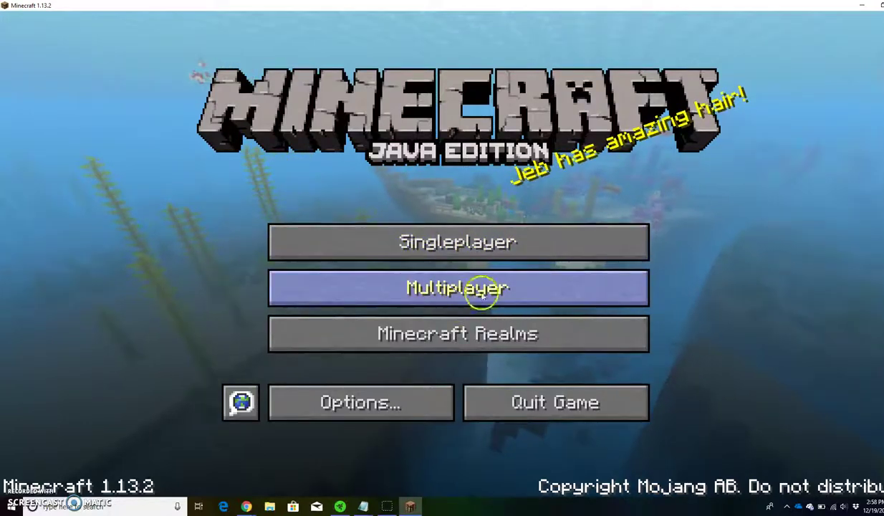
{"action": "left_click", "coordinate": [507, 247]}
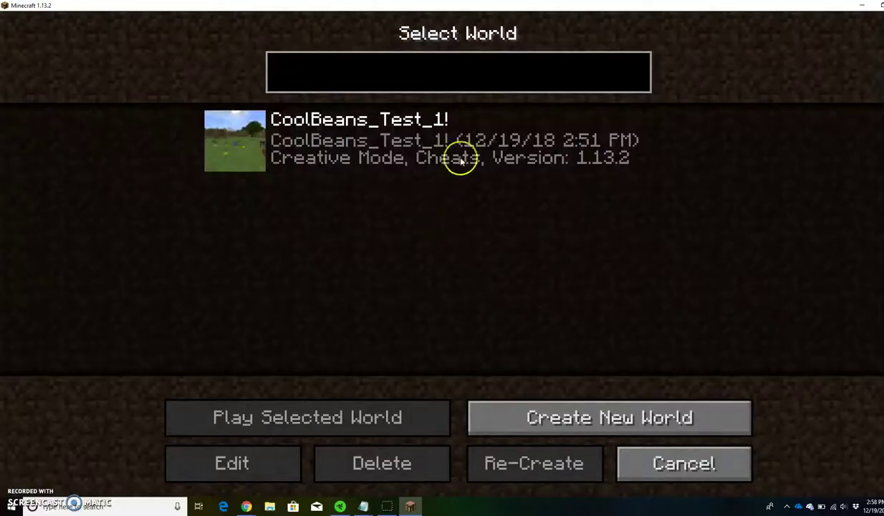
{"action": "left_click", "coordinate": [530, 415]}
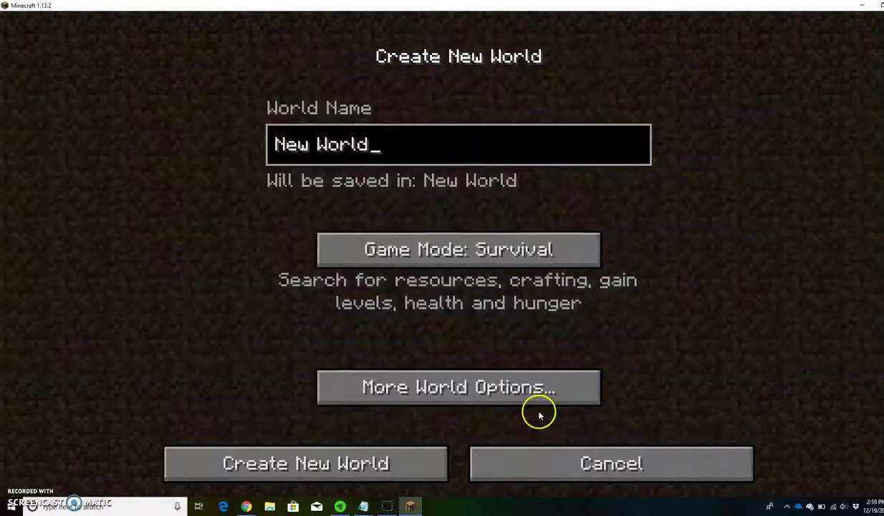
Cycle Game Mode back to Survival and check More World Options.
{"action": "left_click", "coordinate": [483, 250]}
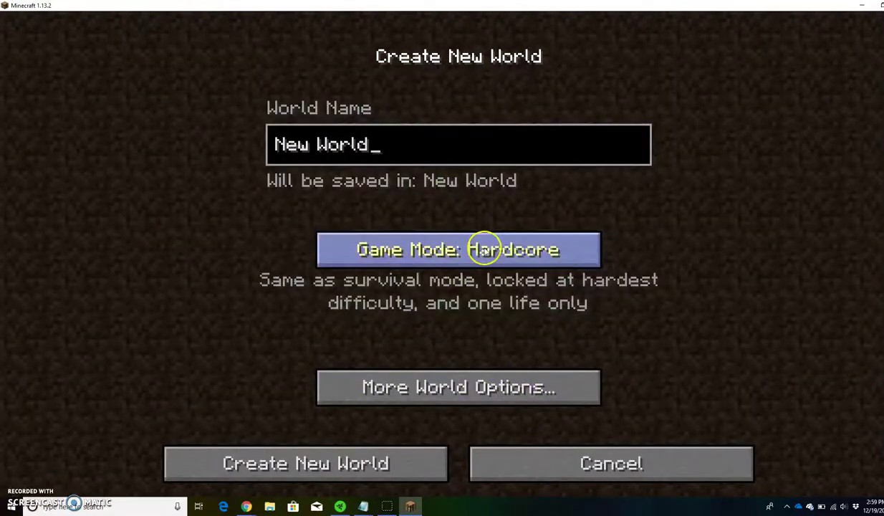
{"action": "left_click", "coordinate": [483, 251]}
{"action": "left_click", "coordinate": [466, 254]}
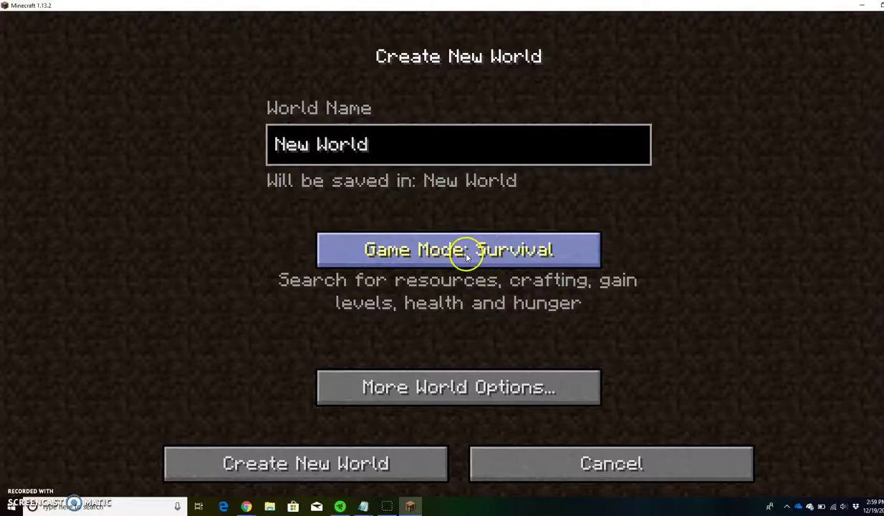
{"action": "left_click", "coordinate": [475, 390]}
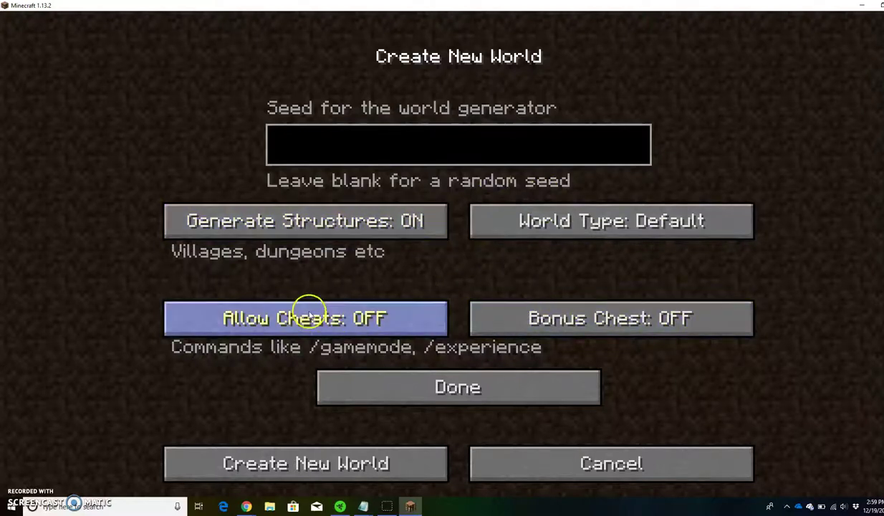
{"action": "left_click", "coordinate": [476, 387]}
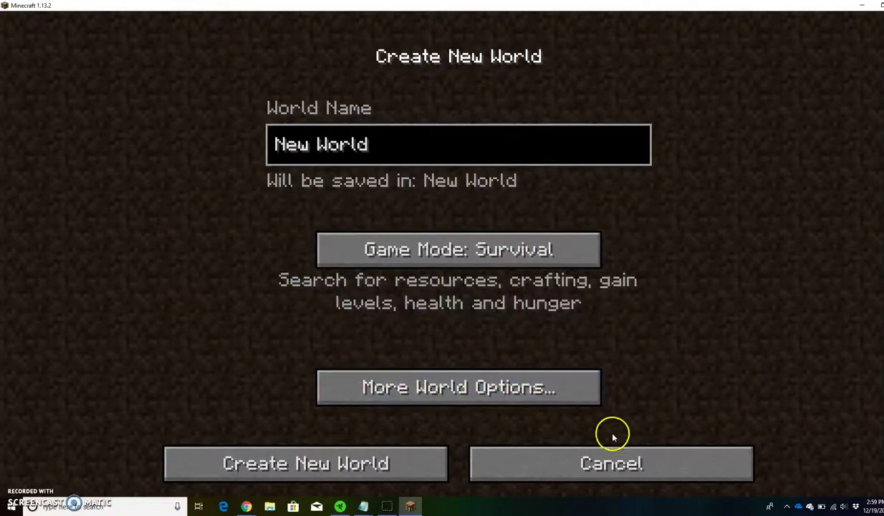
Create 'New World' and wait for spawn preparation and joining to finish.
{"action": "left_click", "coordinate": [403, 462]}
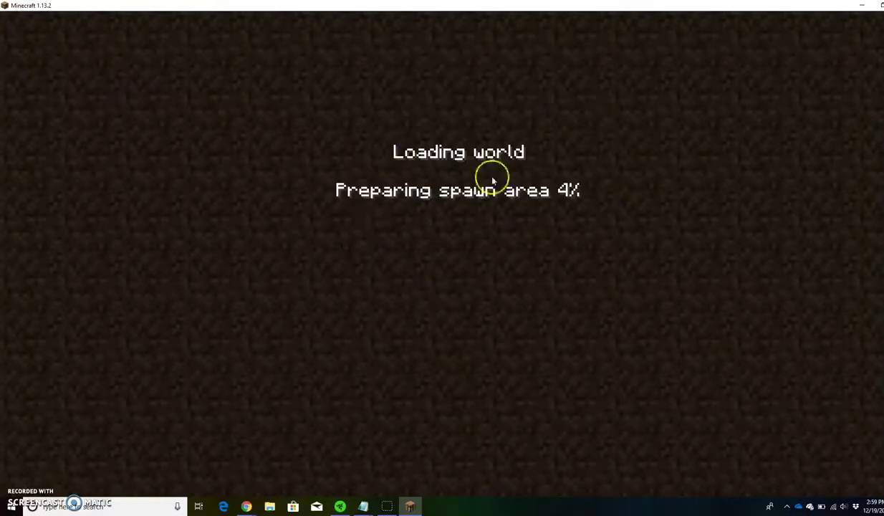
{"action": "left_click", "coordinate": [485, 287]}
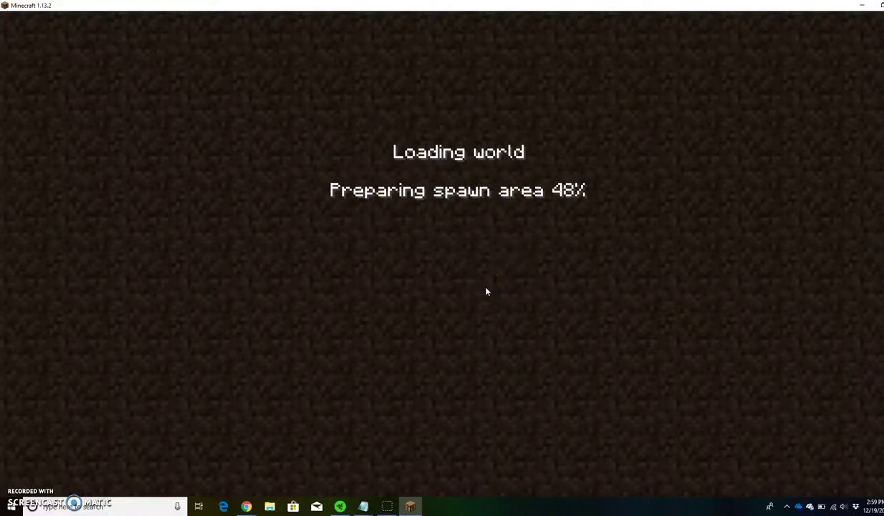
{"action": "left_click", "coordinate": [479, 290]}
{"action": "left_click", "coordinate": [453, 260]}
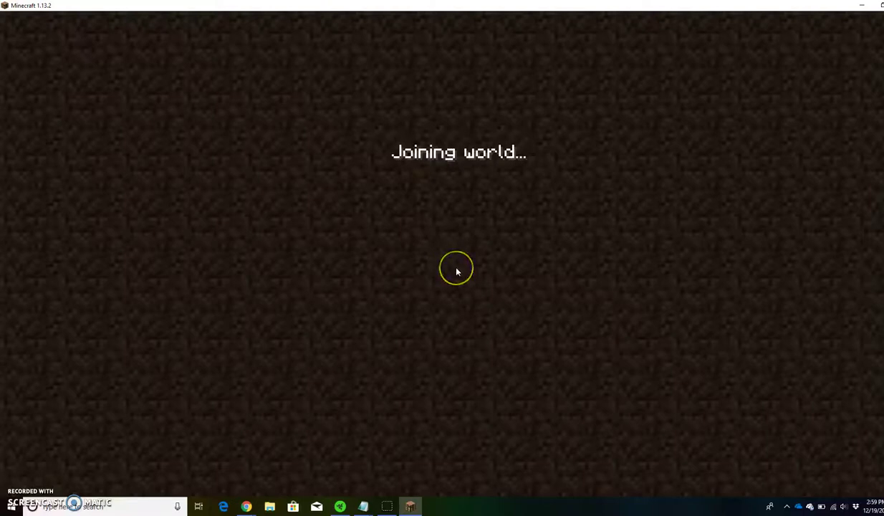
{"action": "left_click", "coordinate": [456, 254]}
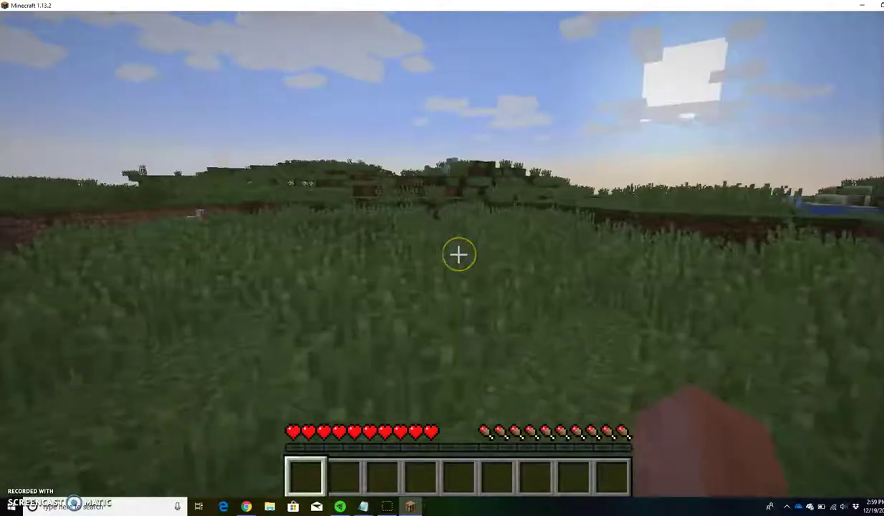
Dig grass for 6 dirt and seeds, climb out of the water cave, then pause.
{"action": "left_click", "coordinate": [458, 254]}
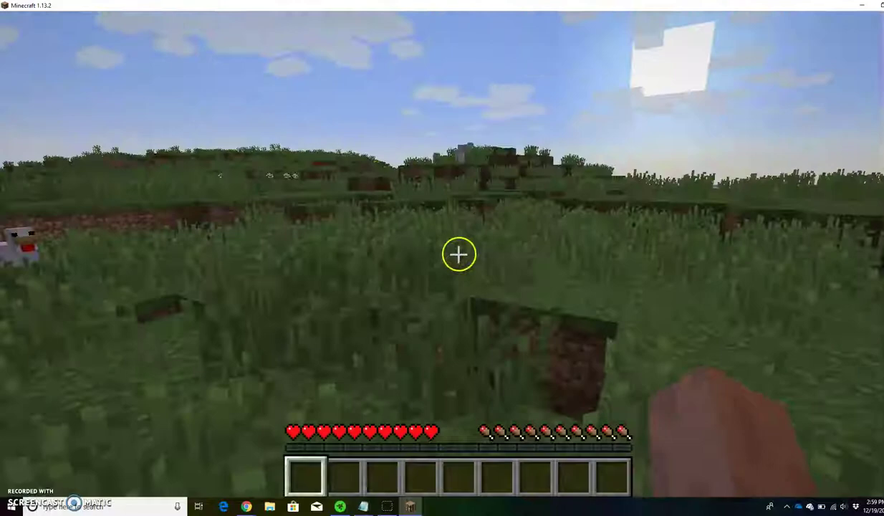
{"action": "key", "text": "w"}
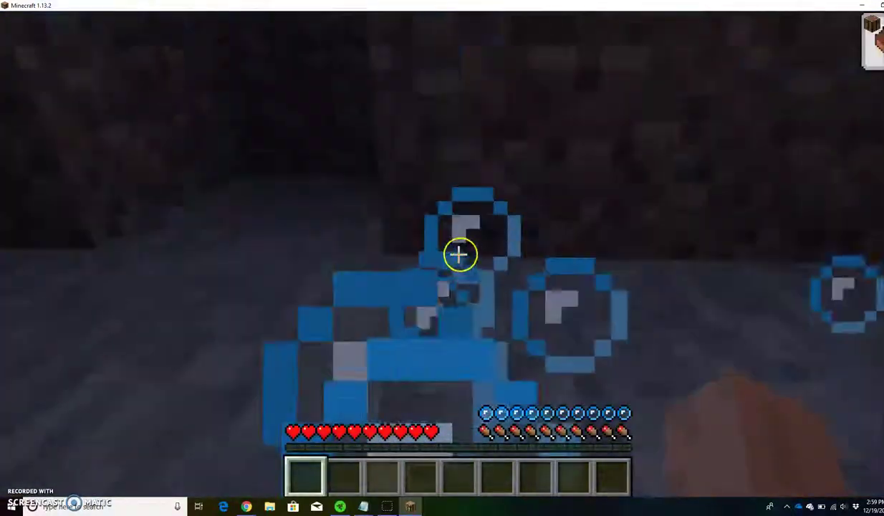
{"action": "key", "text": "space"}
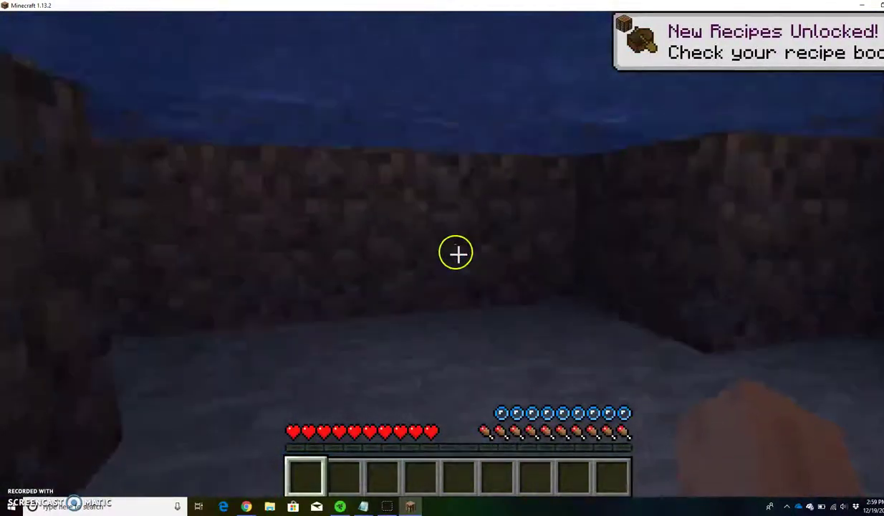
{"action": "key", "text": "w"}
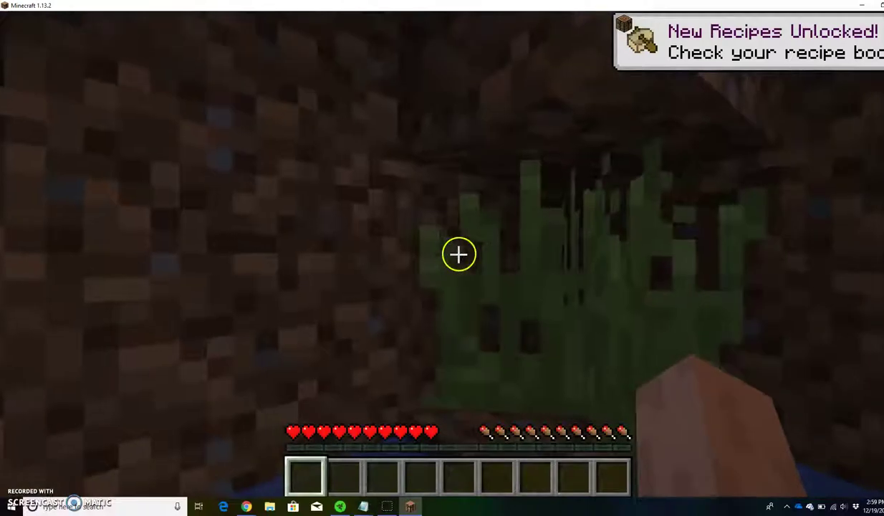
{"action": "key", "text": "w"}
{"action": "key", "text": "space"}
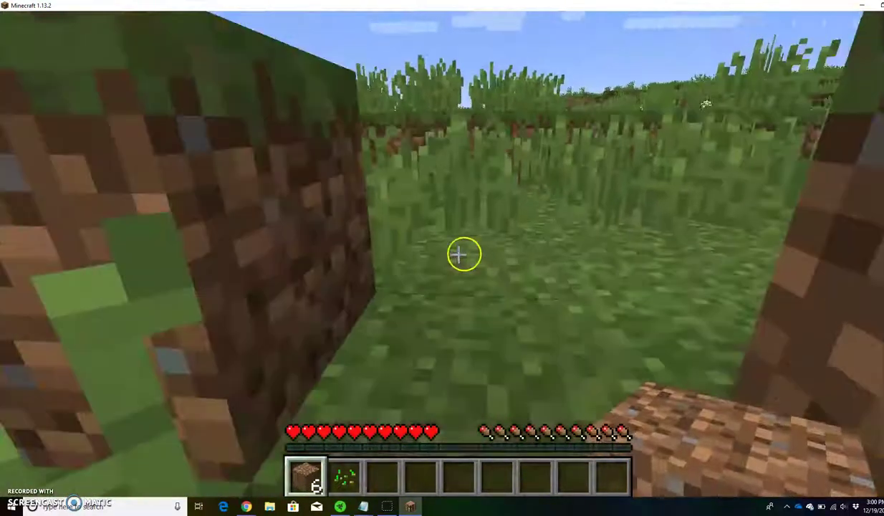
{"action": "mouse_move", "coordinate": [458, 253]}
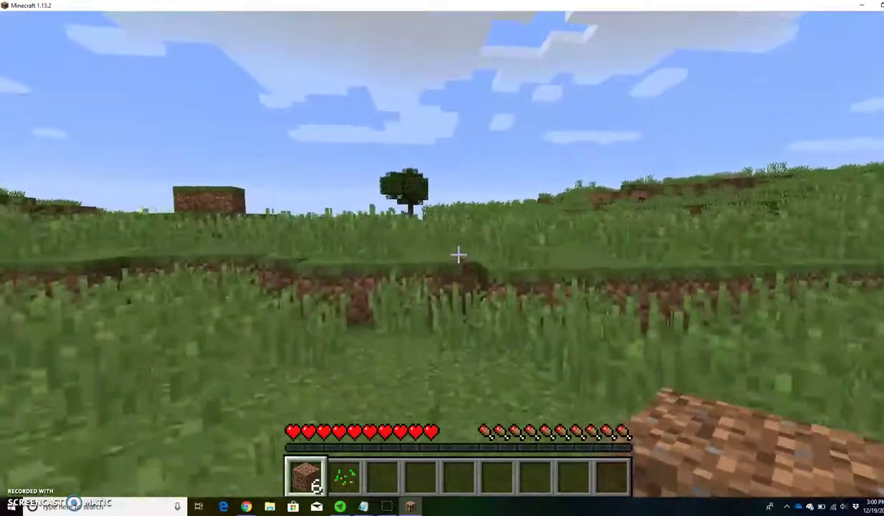
{"action": "key", "text": "Escape"}
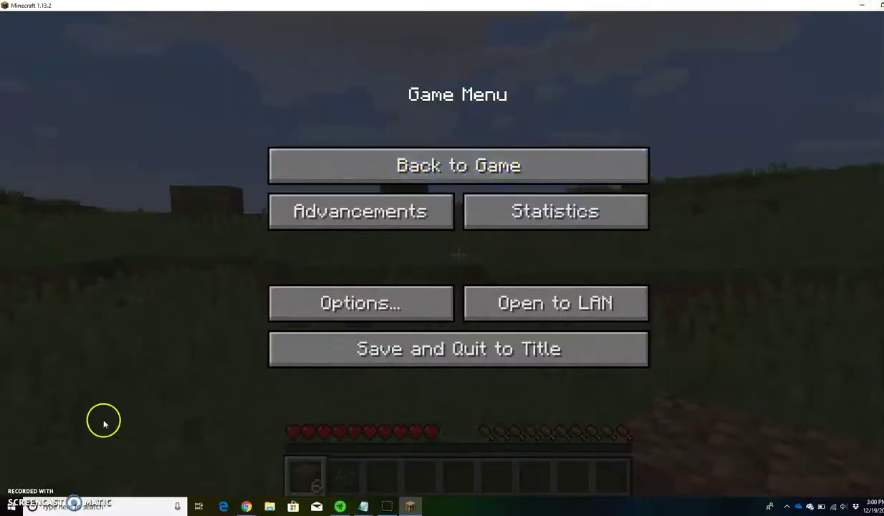